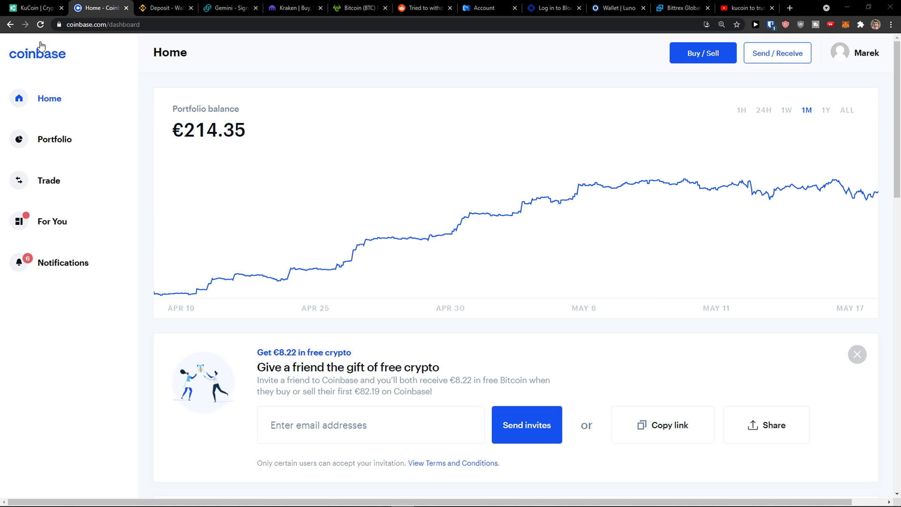
Go from KuCoin's BTC withdraw page to the homepage and open the Assets Overview.
{"action": "left_click", "coordinate": [35, 8]}
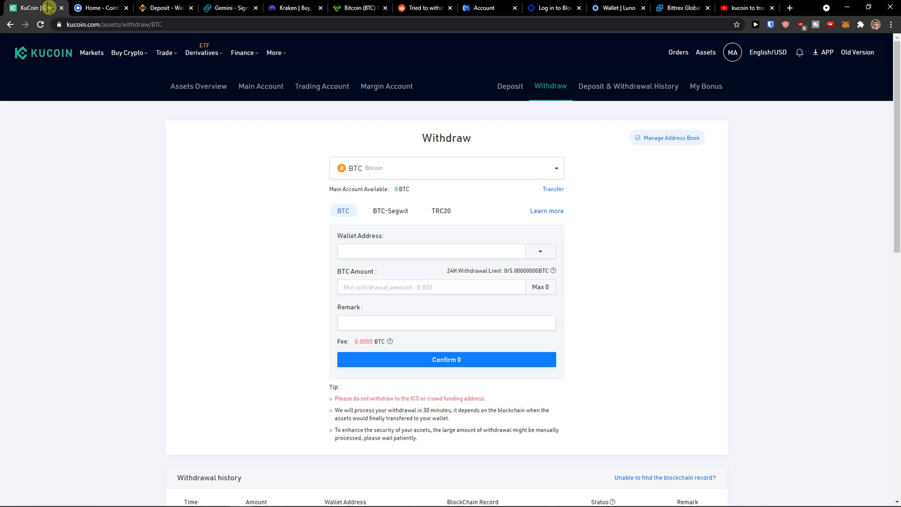
{"action": "left_click", "coordinate": [44, 52]}
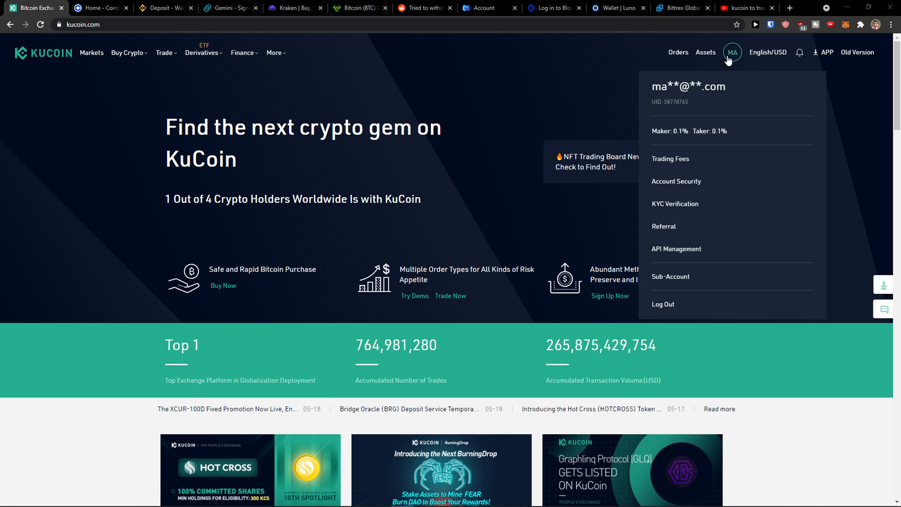
{"action": "left_click", "coordinate": [707, 52]}
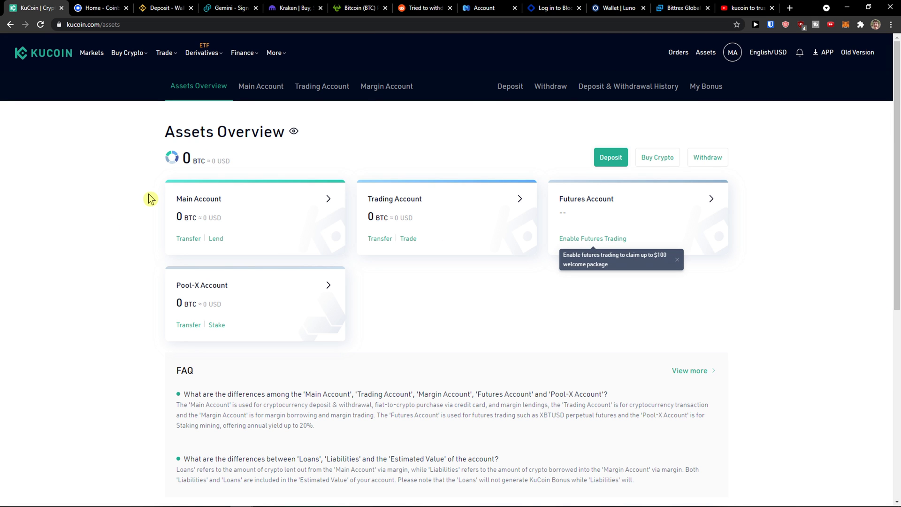
Open the BTC withdraw form via the Main Account 'btc' search, then Coinbase's Send/Receive dialog.
{"action": "left_click", "coordinate": [262, 223]}
{"action": "left_click", "coordinate": [546, 161]}
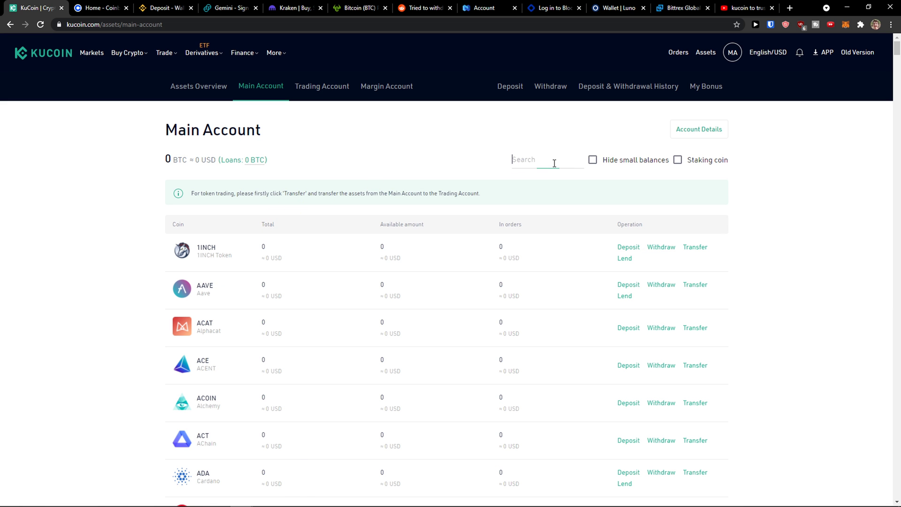
{"action": "type", "text": "btc"}
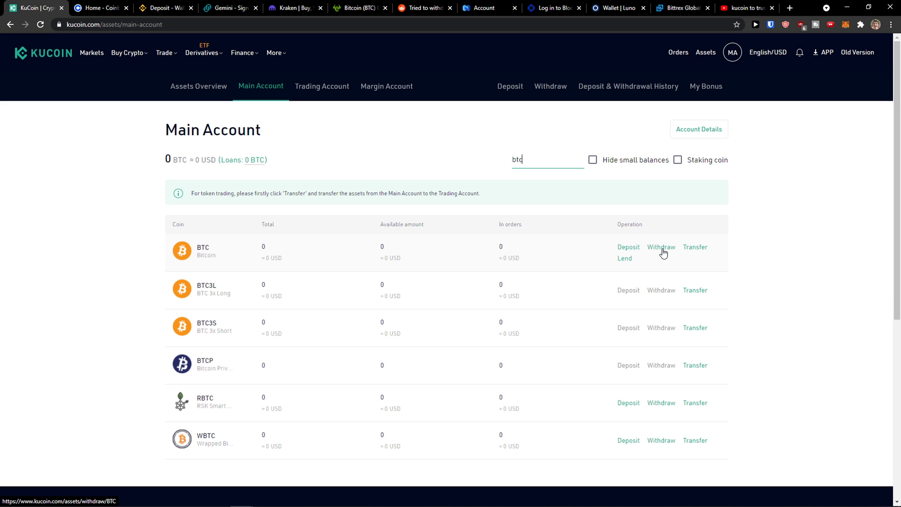
{"action": "left_click", "coordinate": [661, 247]}
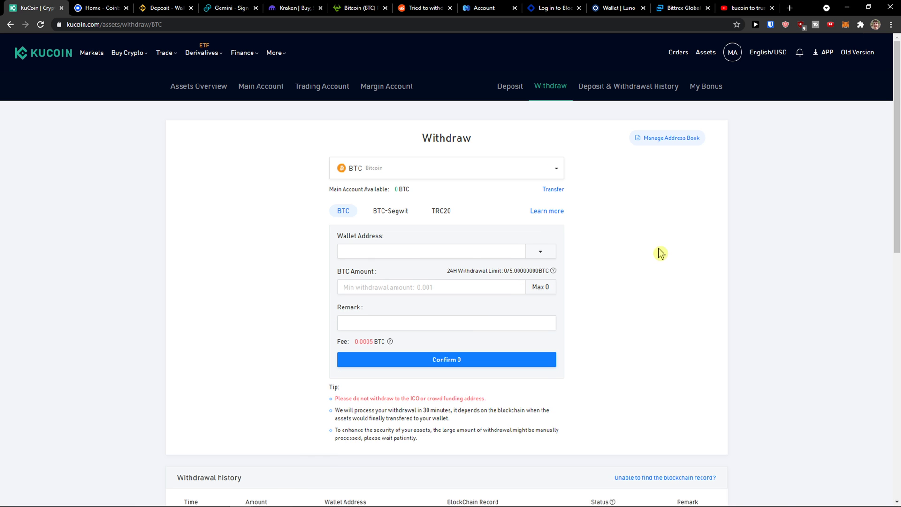
{"action": "left_click", "coordinate": [96, 8]}
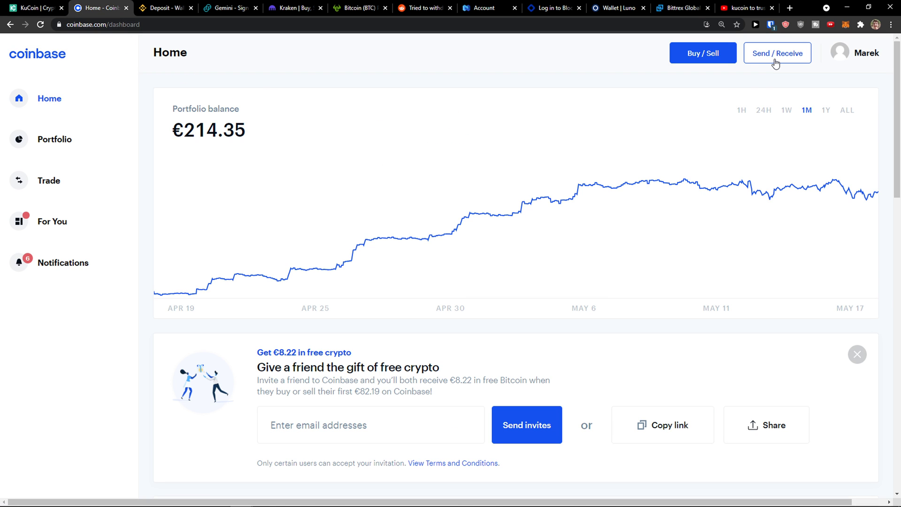
{"action": "left_click", "coordinate": [751, 58]}
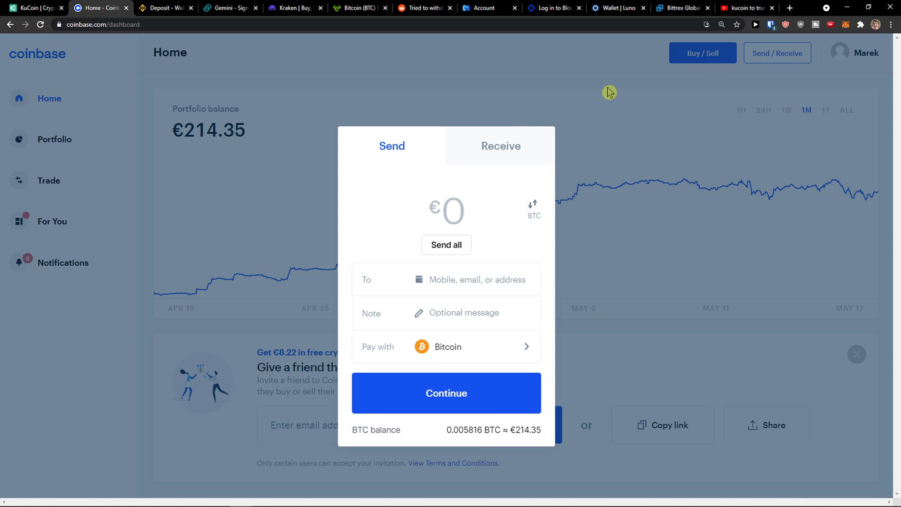
Copy the Bitcoin address from Coinbase's Receive tab and return to KuCoin.
{"action": "left_click", "coordinate": [498, 145]}
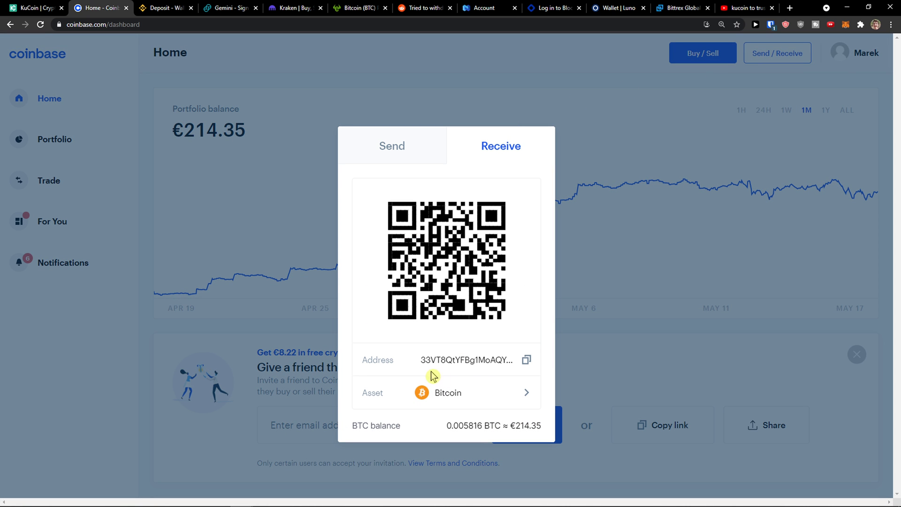
{"action": "left_click", "coordinate": [528, 361]}
{"action": "left_click", "coordinate": [35, 7]}
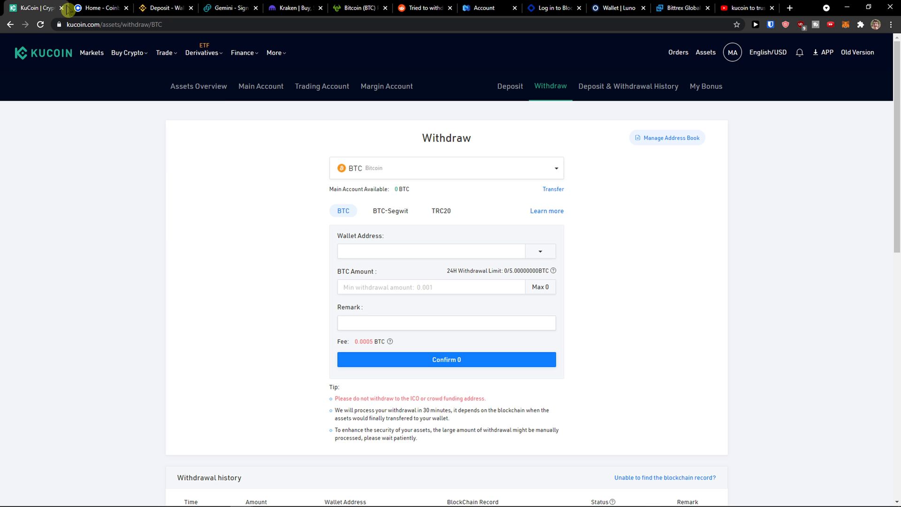
Paste the Coinbase BTC address into Wallet Address and show the saved-address list.
{"action": "left_click", "coordinate": [365, 254]}
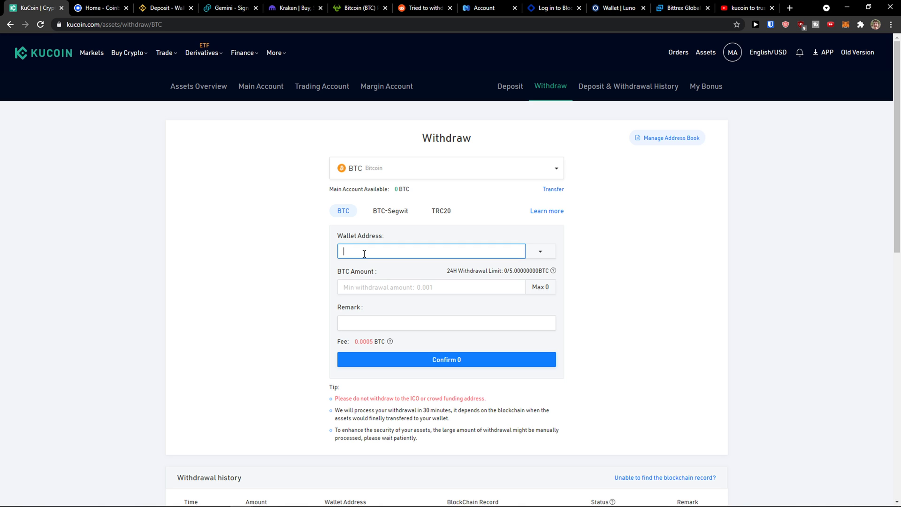
{"action": "key", "text": "ctrl+v"}
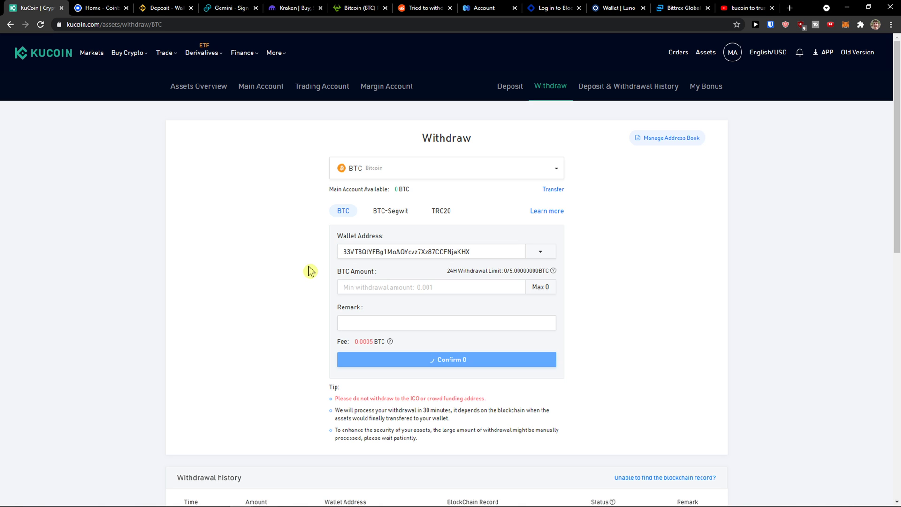
{"action": "left_click", "coordinate": [539, 252]}
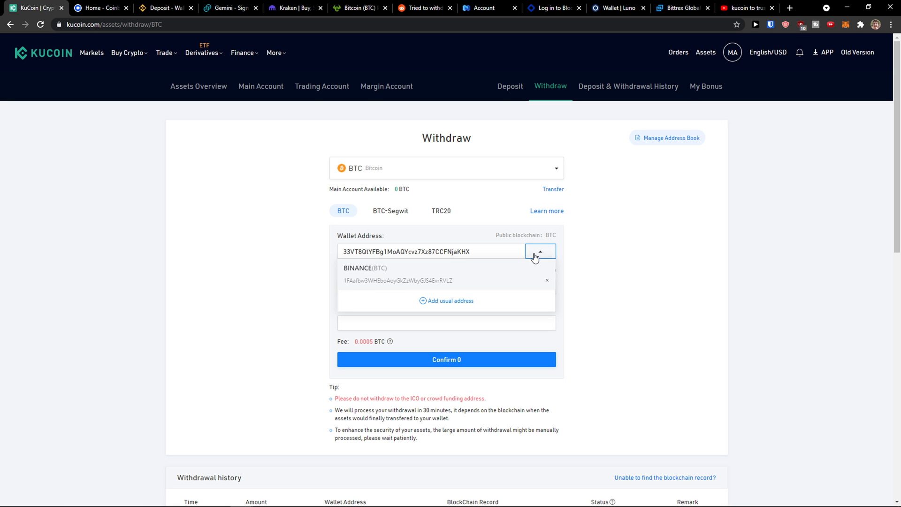
{"action": "left_click", "coordinate": [535, 257]}
{"action": "left_click", "coordinate": [541, 252]}
Save the pasted Coinbase BTC address to the address book with the remark 'coinbase'.
{"action": "left_click", "coordinate": [447, 303]}
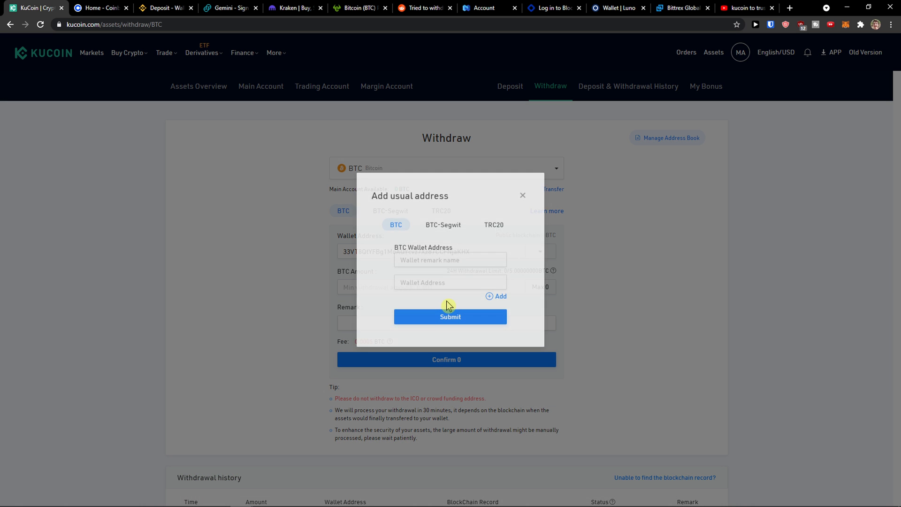
{"action": "left_click", "coordinate": [468, 264]}
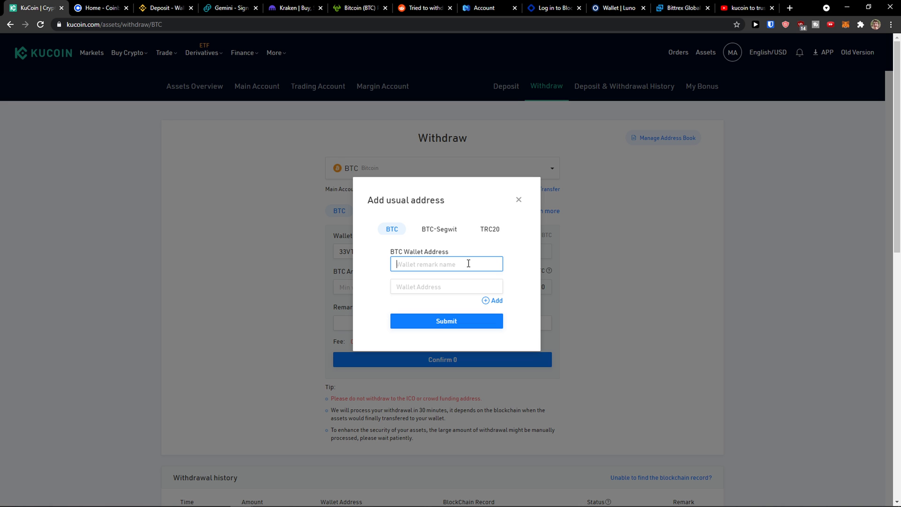
{"action": "type", "text": "coinbase"}
{"action": "key", "text": "Tab"}
{"action": "key", "text": "ctrl+v"}
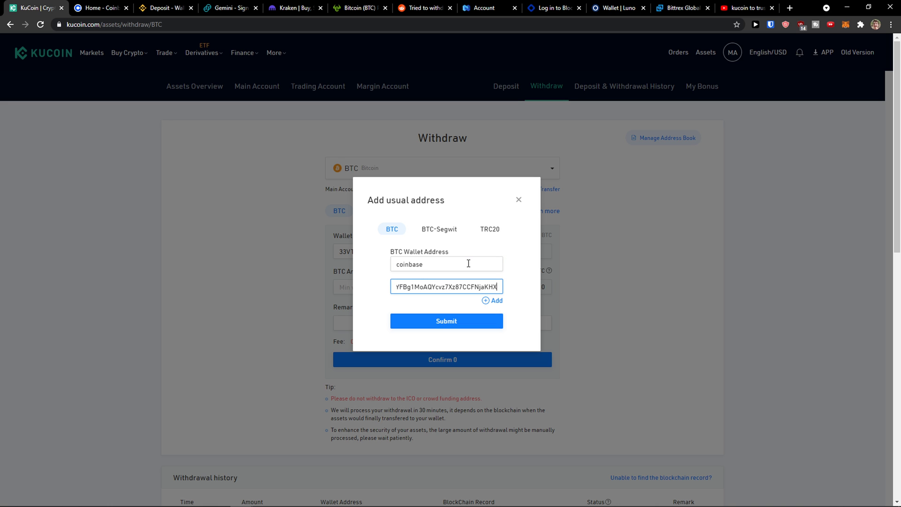
{"action": "left_click", "coordinate": [516, 296]}
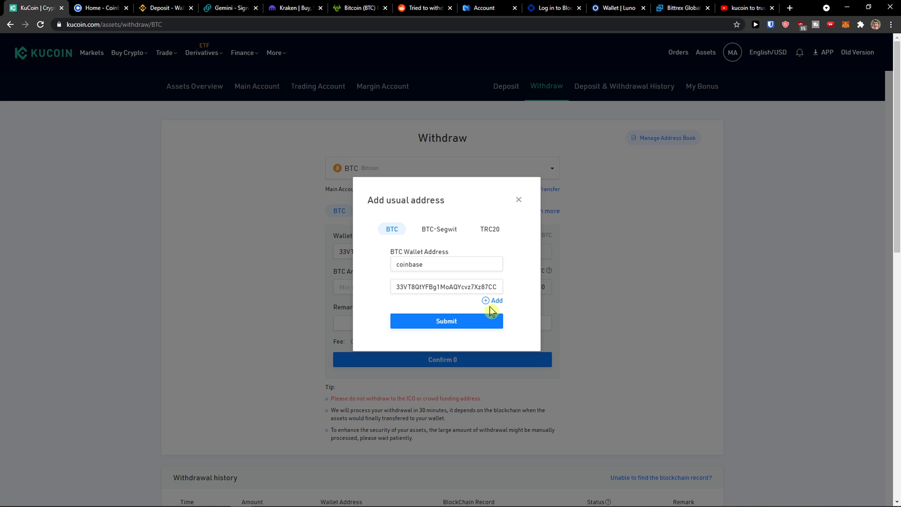
{"action": "left_click", "coordinate": [470, 322]}
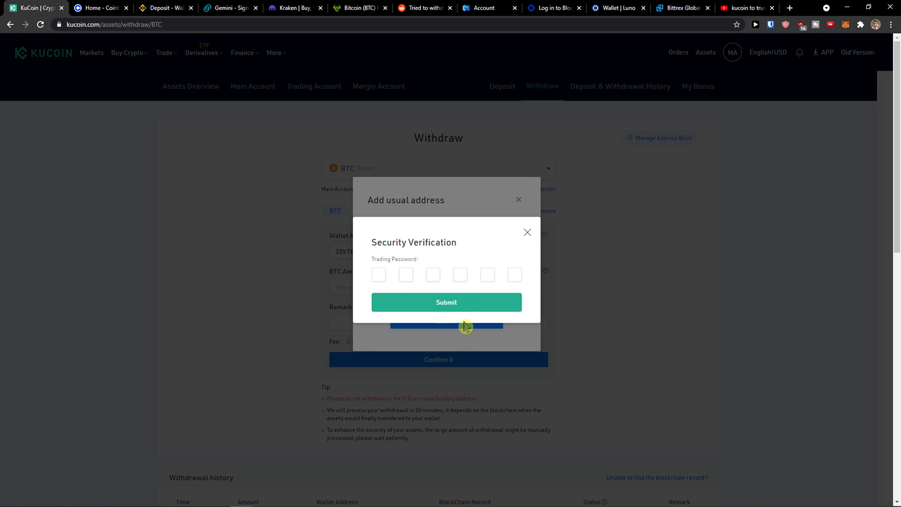
{"action": "type", "text": "******"}
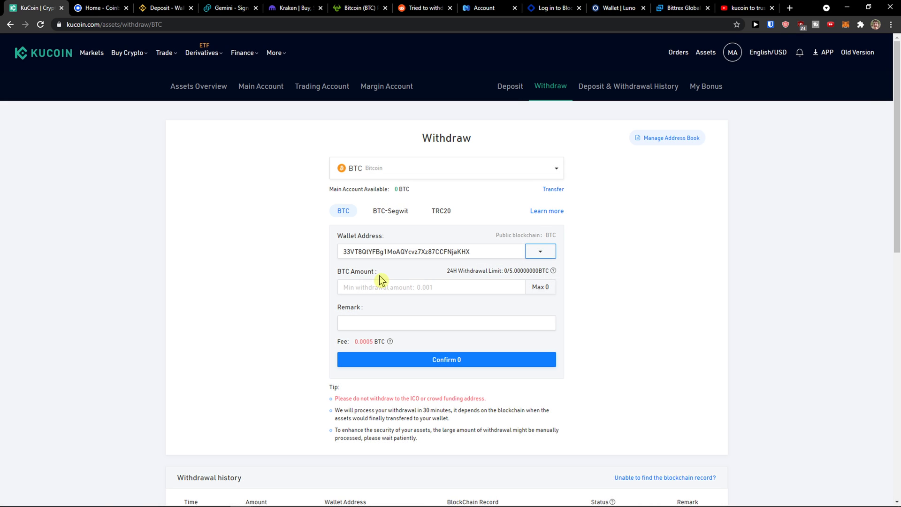
Choose the saved 'coinbase' address for the withdrawal and move to the BTC Amount field.
{"action": "left_click", "coordinate": [540, 251]}
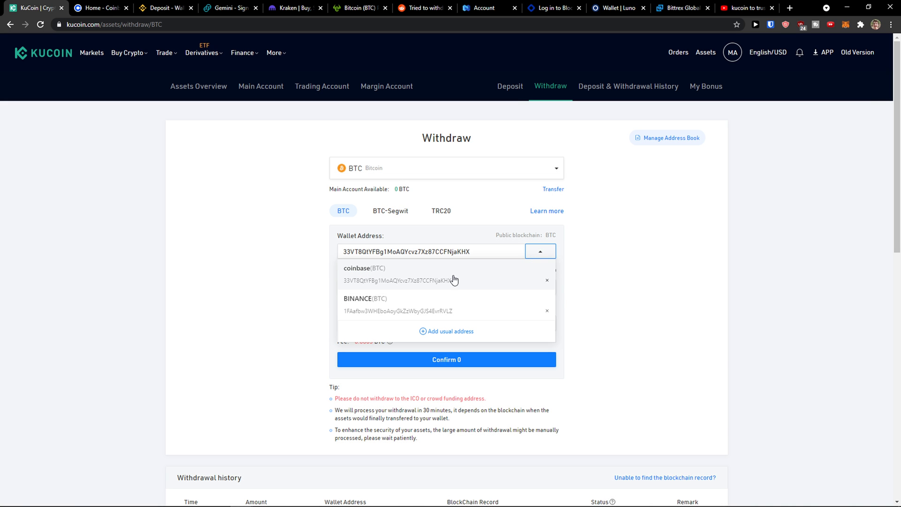
{"action": "left_click", "coordinate": [433, 280]}
{"action": "left_click", "coordinate": [424, 286]}
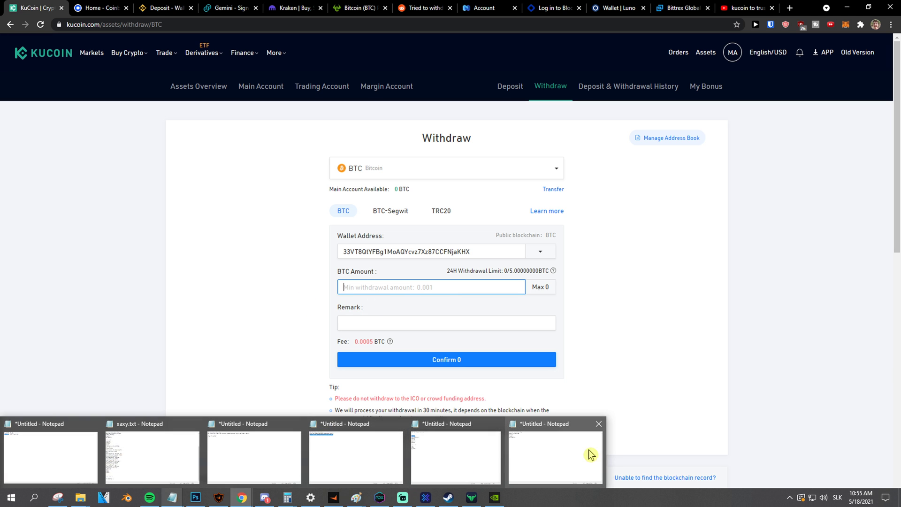
{"action": "mouse_move", "coordinate": [355, 497]}
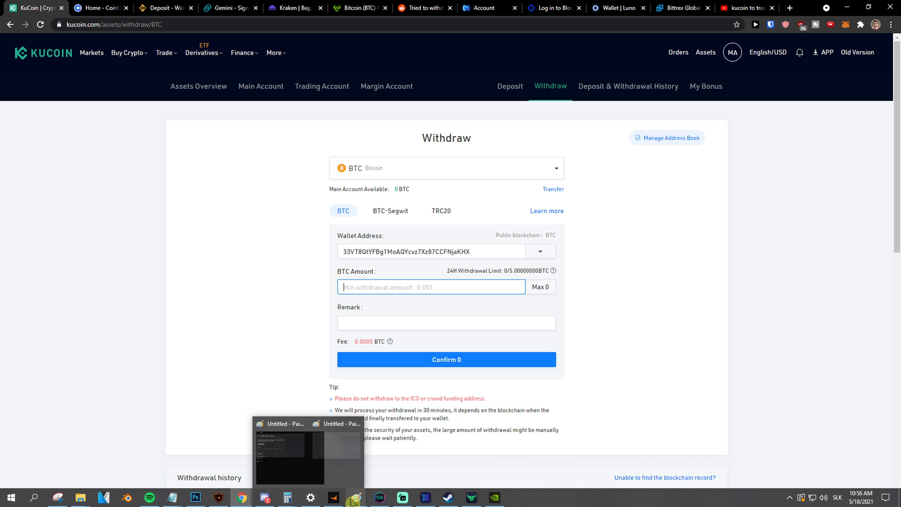
Circle '5% First' and '95% Next' in the Paint notes, then return to KuCoin.
{"action": "left_click", "coordinate": [392, 470]}
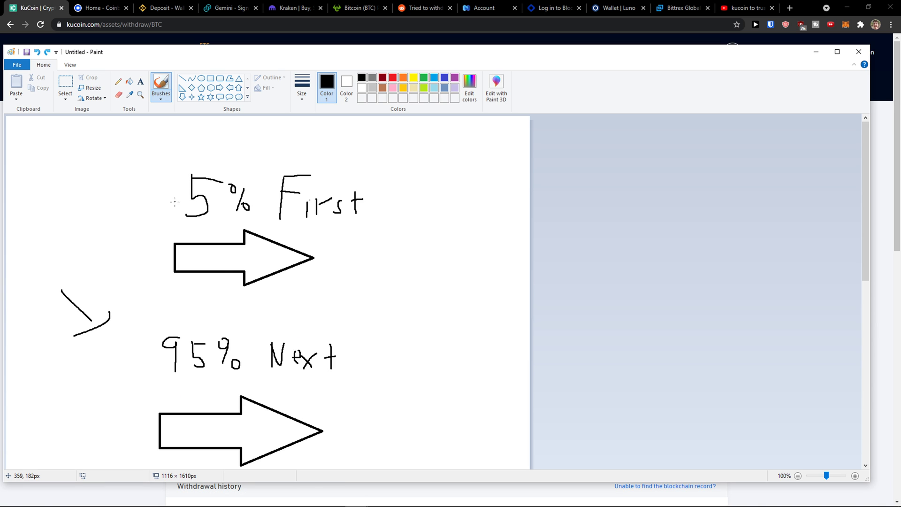
{"action": "mouse_move", "coordinate": [161, 219]}
{"action": "left_mouse_down"}
{"action": "mouse_move", "coordinate": [332, 227]}
{"action": "mouse_move", "coordinate": [151, 208]}
{"action": "mouse_move", "coordinate": [164, 221]}
{"action": "left_mouse_up"}
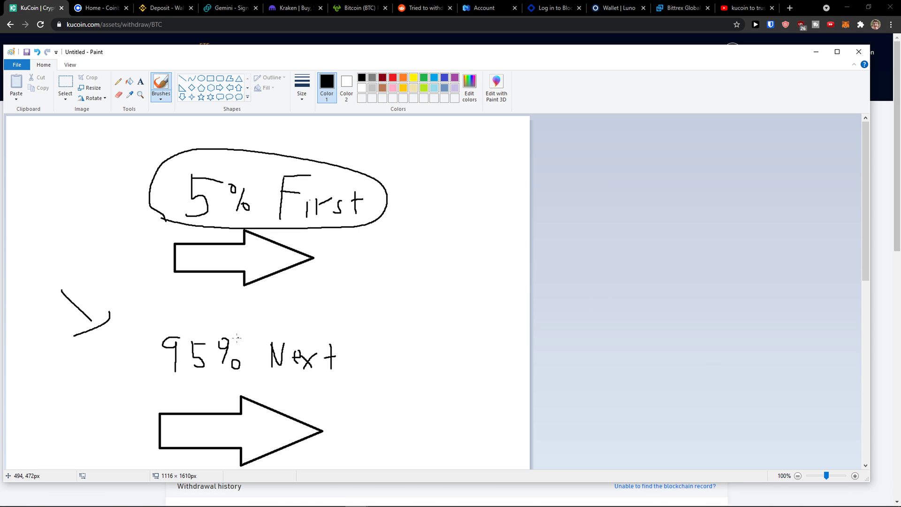
{"action": "mouse_move", "coordinate": [143, 381]}
{"action": "left_mouse_down"}
{"action": "mouse_move", "coordinate": [366, 353]}
{"action": "mouse_move", "coordinate": [141, 366]}
{"action": "left_mouse_up"}
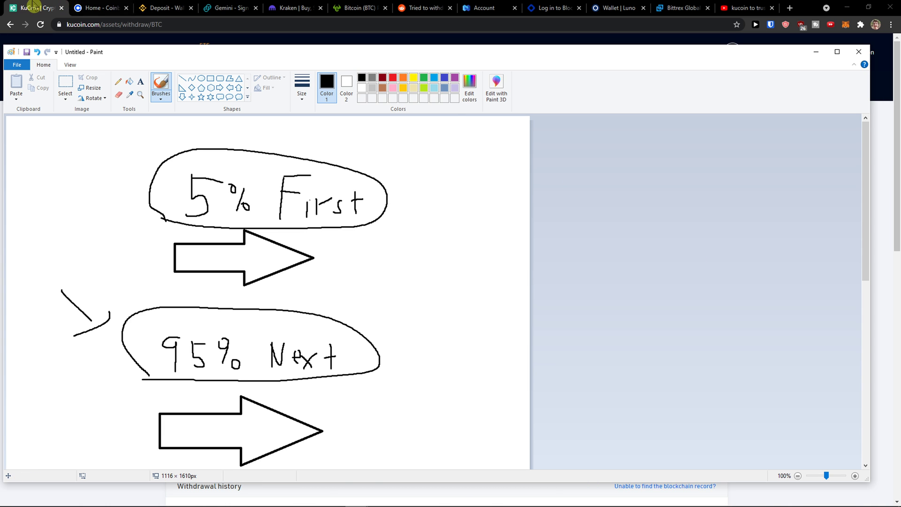
{"action": "left_click", "coordinate": [34, 8]}
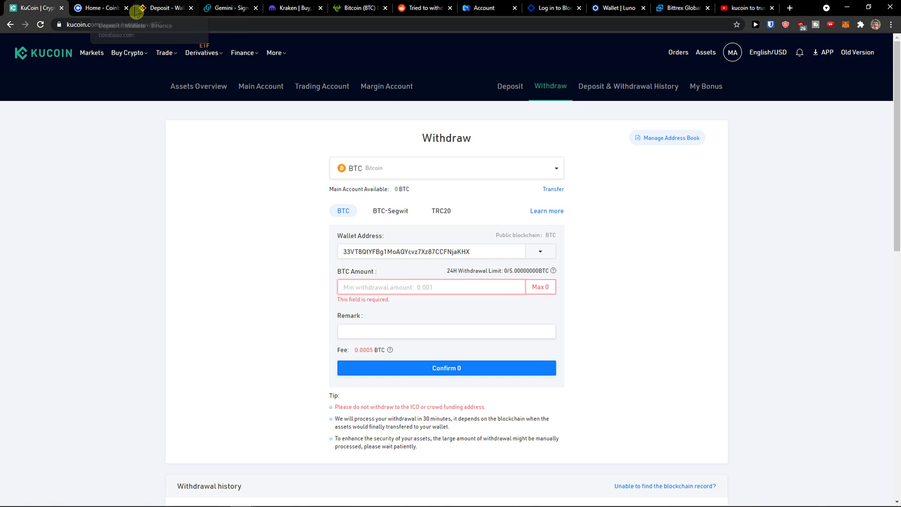